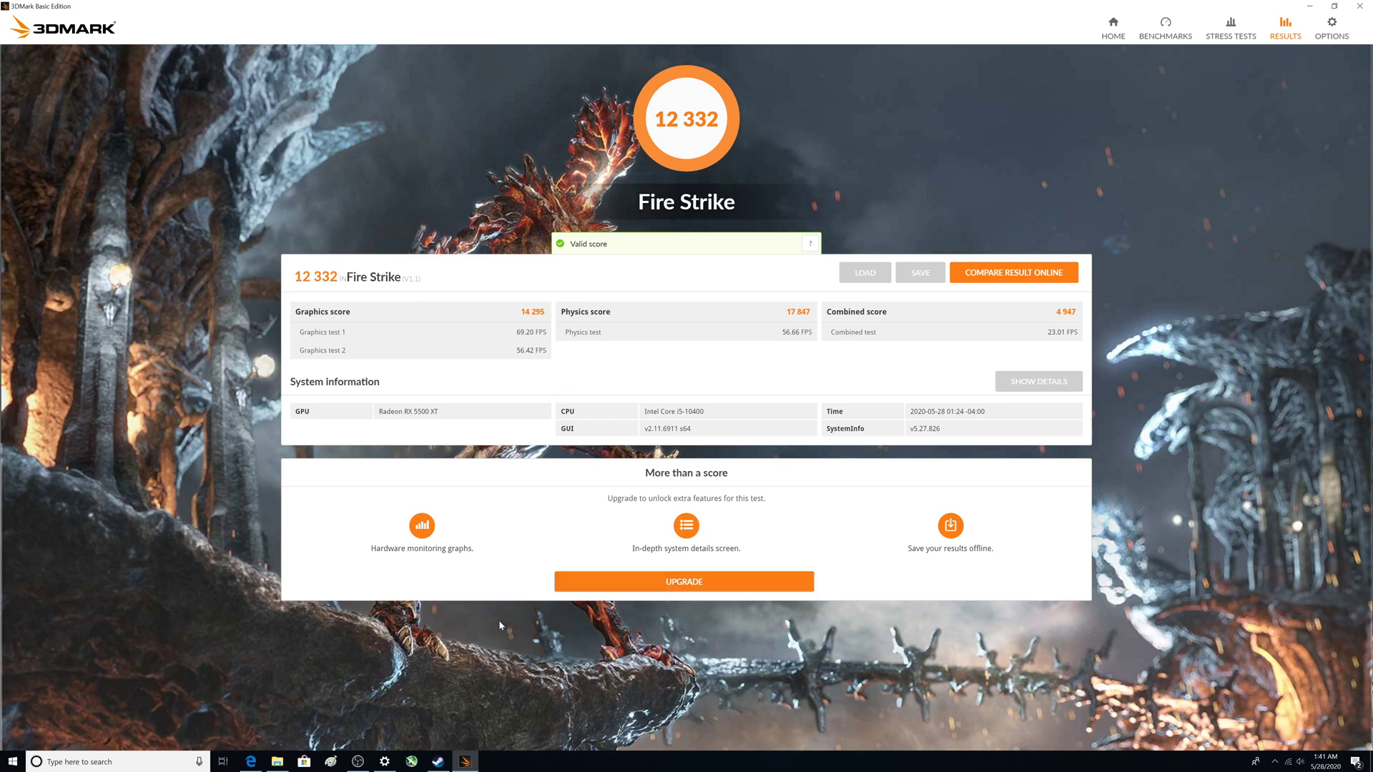
Open the 12,332 Fire Strike result on 3dmark.com via Compare Result Online.
{"action": "left_click", "coordinate": [250, 762]}
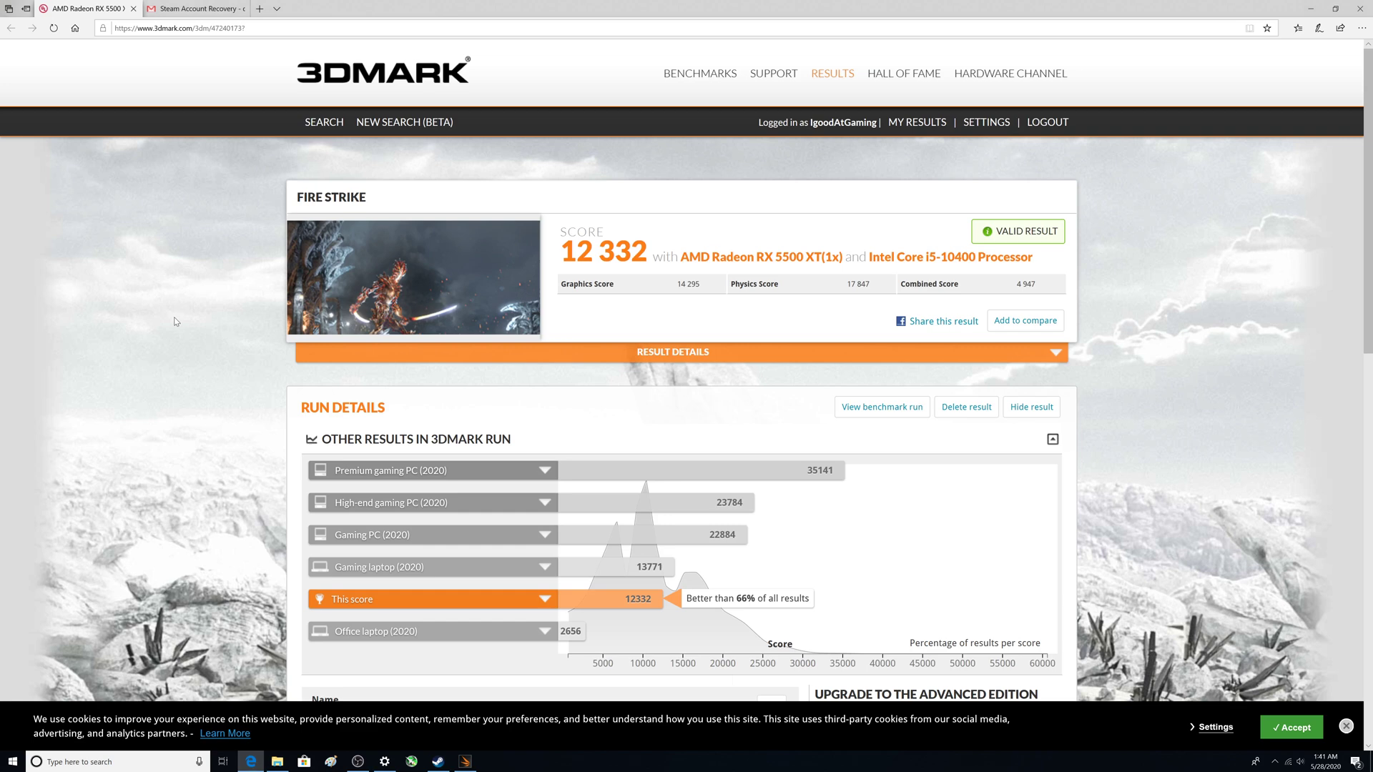
{"action": "scroll", "coordinate": [175, 320], "scroll_direction": "down", "scroll_amount": 3}
{"action": "scroll", "coordinate": [175, 321], "scroll_direction": "up", "scroll_amount": 3}
{"action": "scroll", "coordinate": [674, 628], "scroll_direction": "down", "scroll_amount": 3}
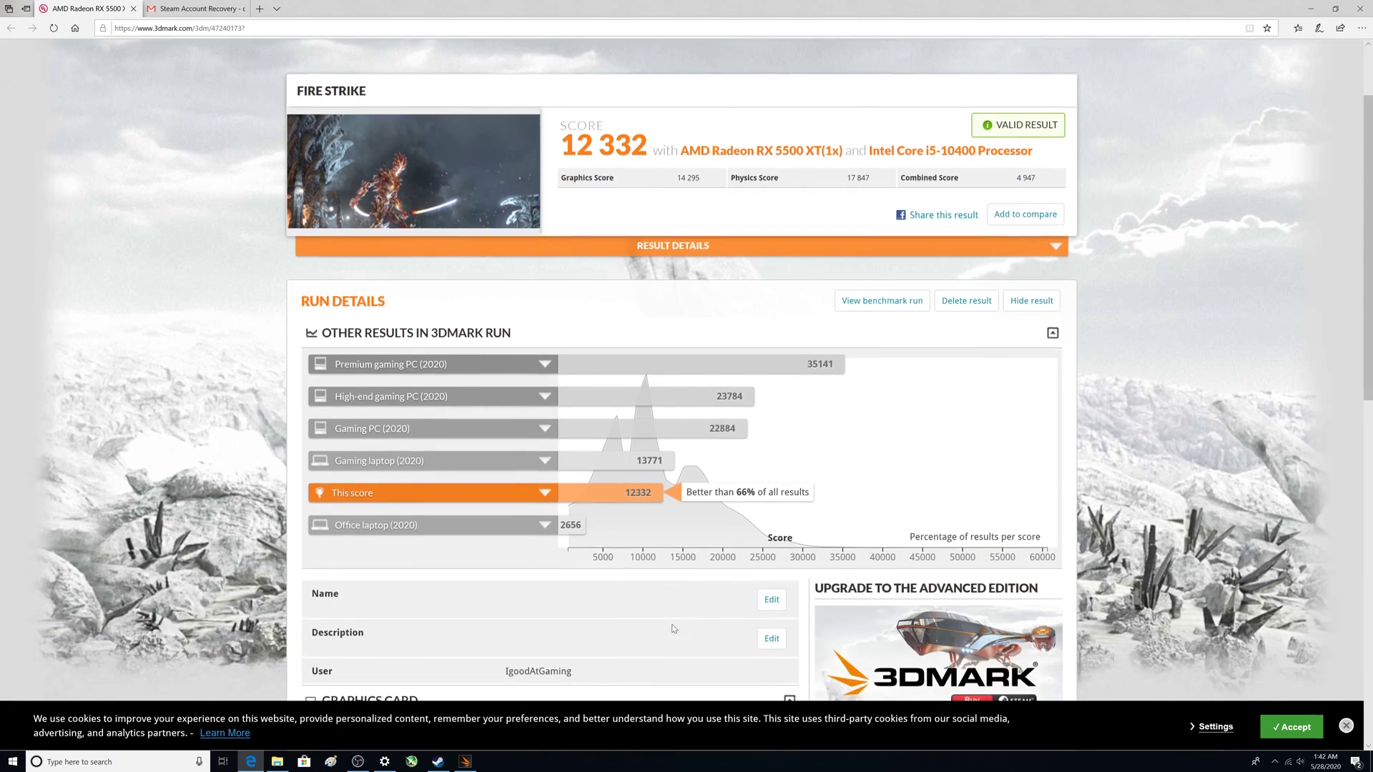
{"action": "scroll", "coordinate": [675, 627], "scroll_direction": "down", "scroll_amount": 3}
{"action": "scroll", "coordinate": [675, 628], "scroll_direction": "down", "scroll_amount": 2}
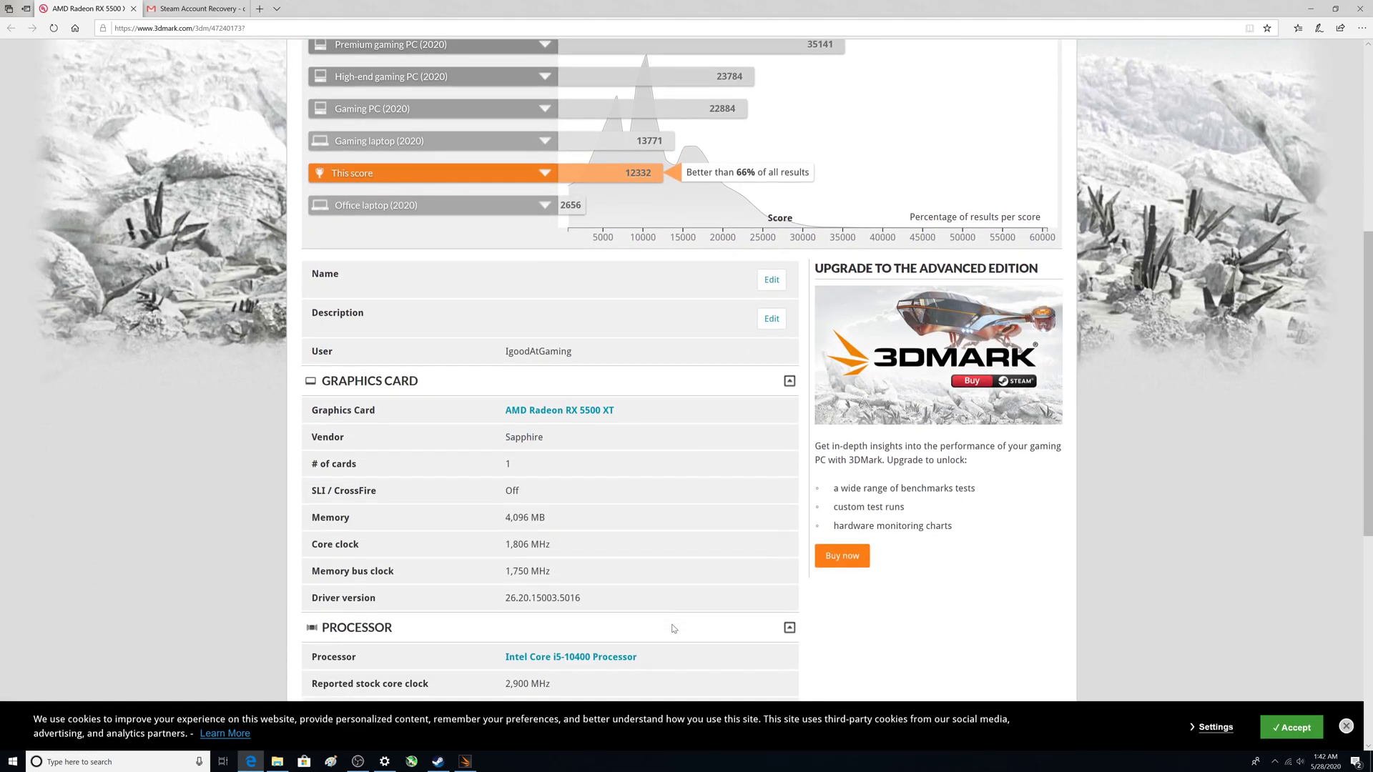
{"action": "scroll", "coordinate": [673, 628], "scroll_direction": "down", "scroll_amount": 2}
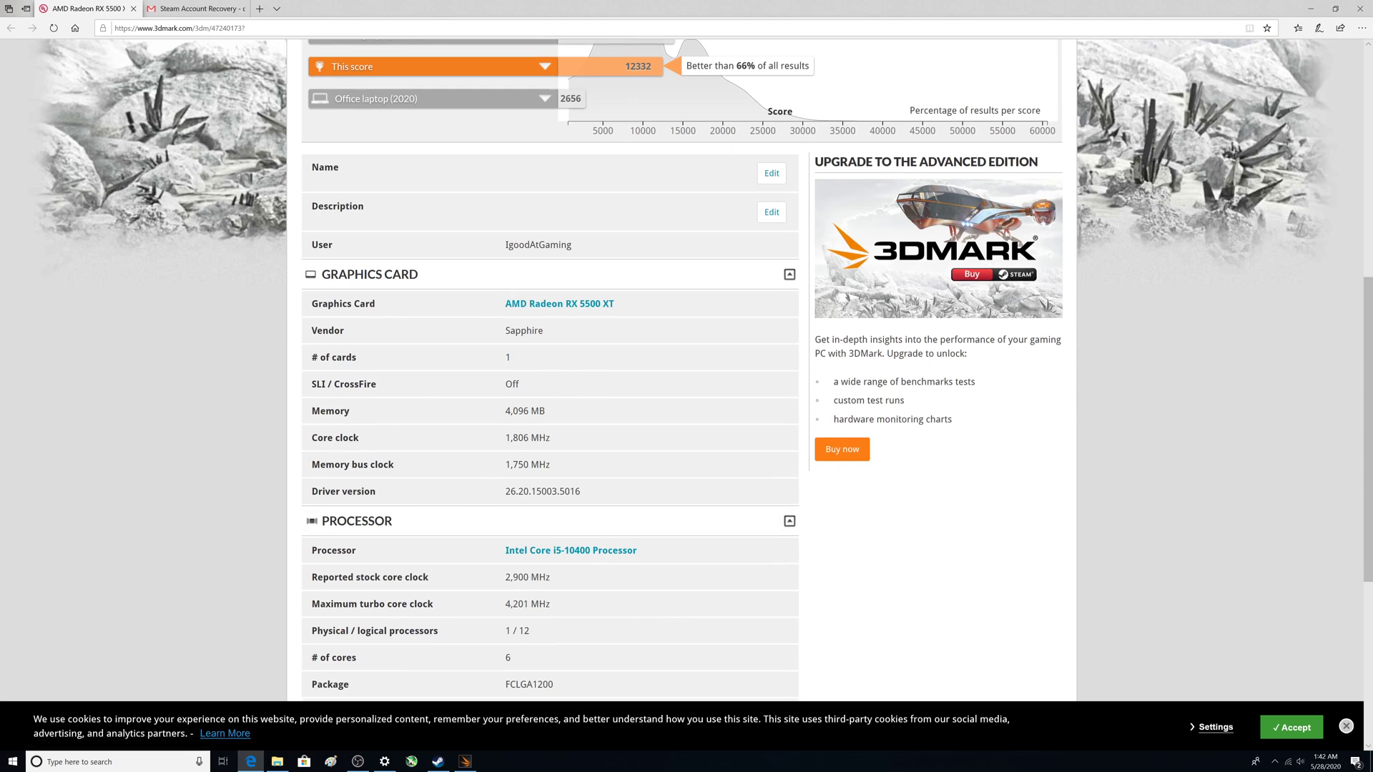
Select and then deselect the account name in the User row near the hardware details.
{"action": "left_click_drag", "start_coordinate": [506, 245], "coordinate": [572, 246]}
{"action": "left_click", "coordinate": [557, 250]}
{"action": "scroll", "coordinate": [536, 343], "scroll_direction": "down", "scroll_amount": 1}
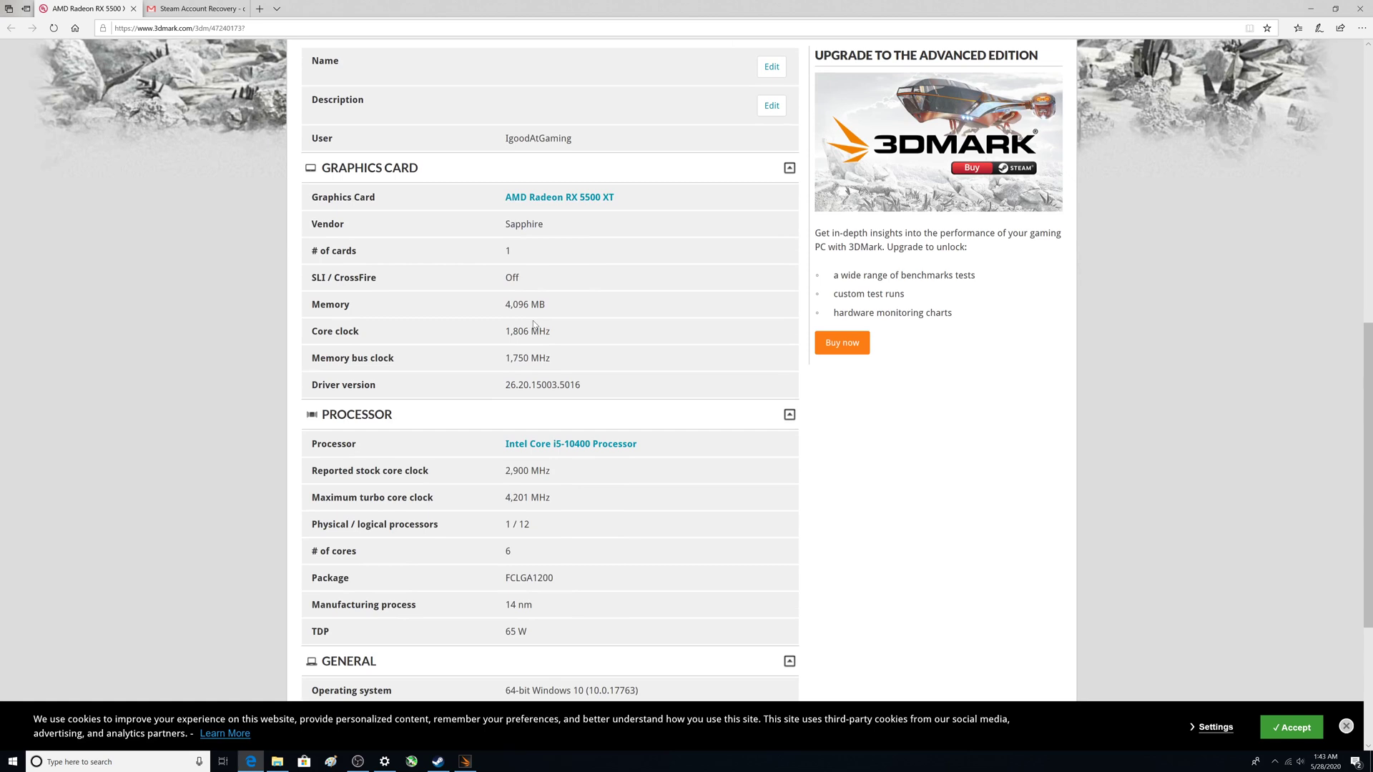
{"action": "scroll", "coordinate": [536, 325], "scroll_direction": "down", "scroll_amount": 1}
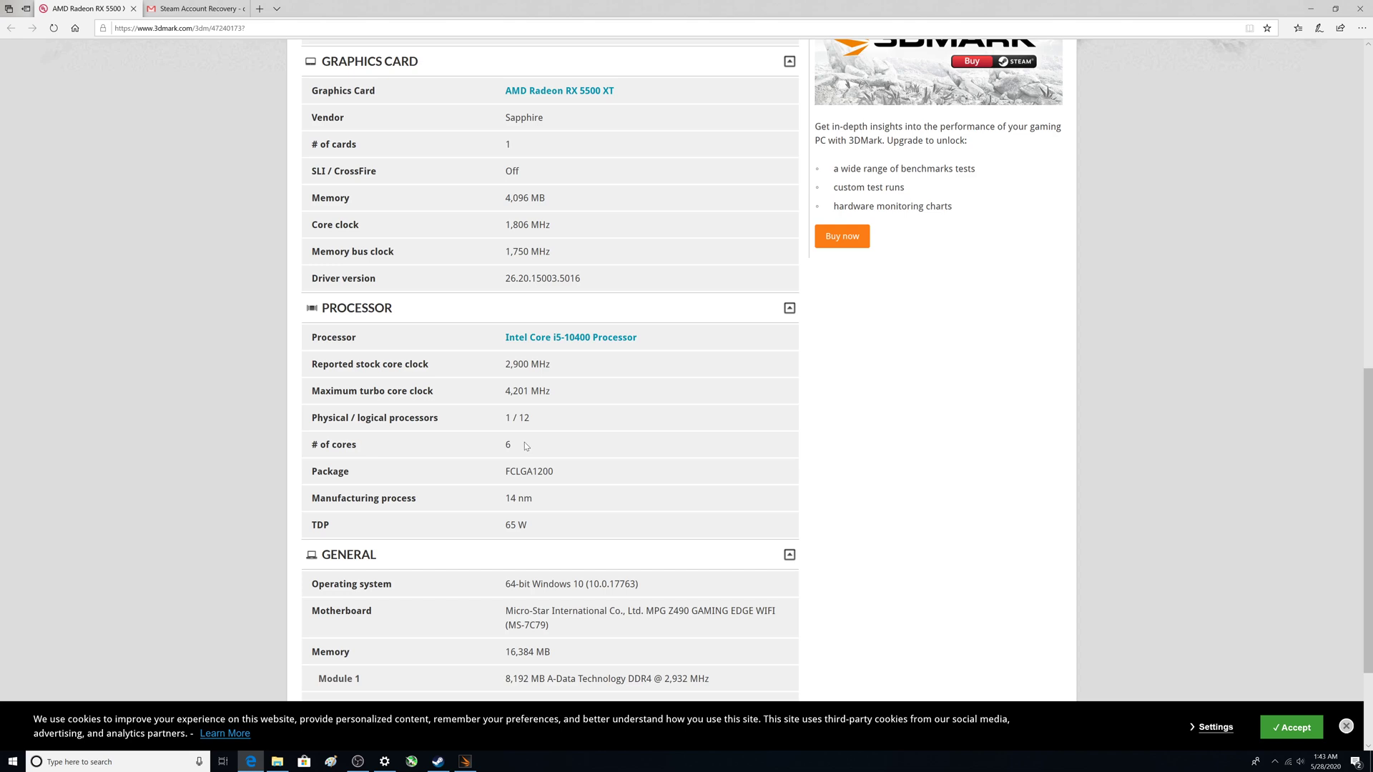
{"action": "scroll", "coordinate": [525, 443], "scroll_direction": "down", "scroll_amount": 2}
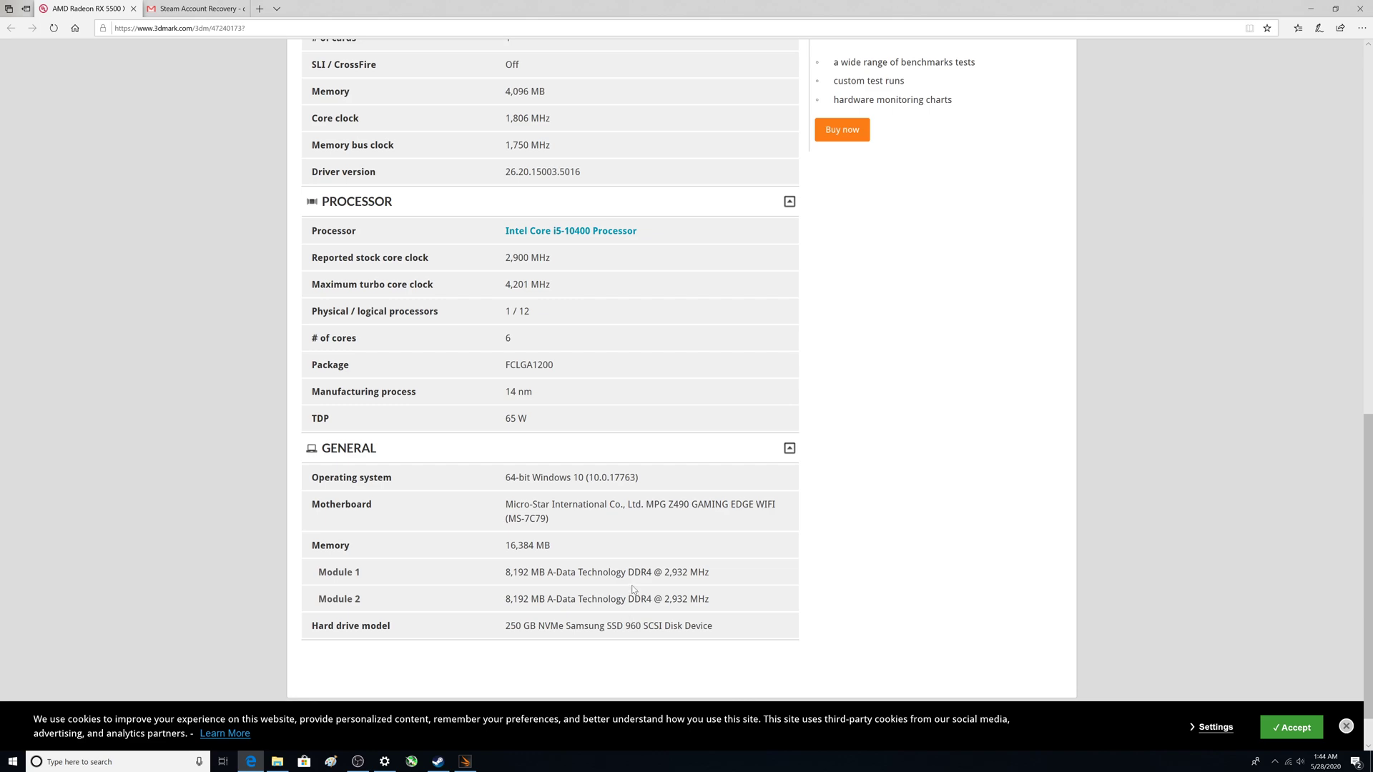
{"action": "scroll", "coordinate": [622, 584], "scroll_direction": "up", "scroll_amount": 12}
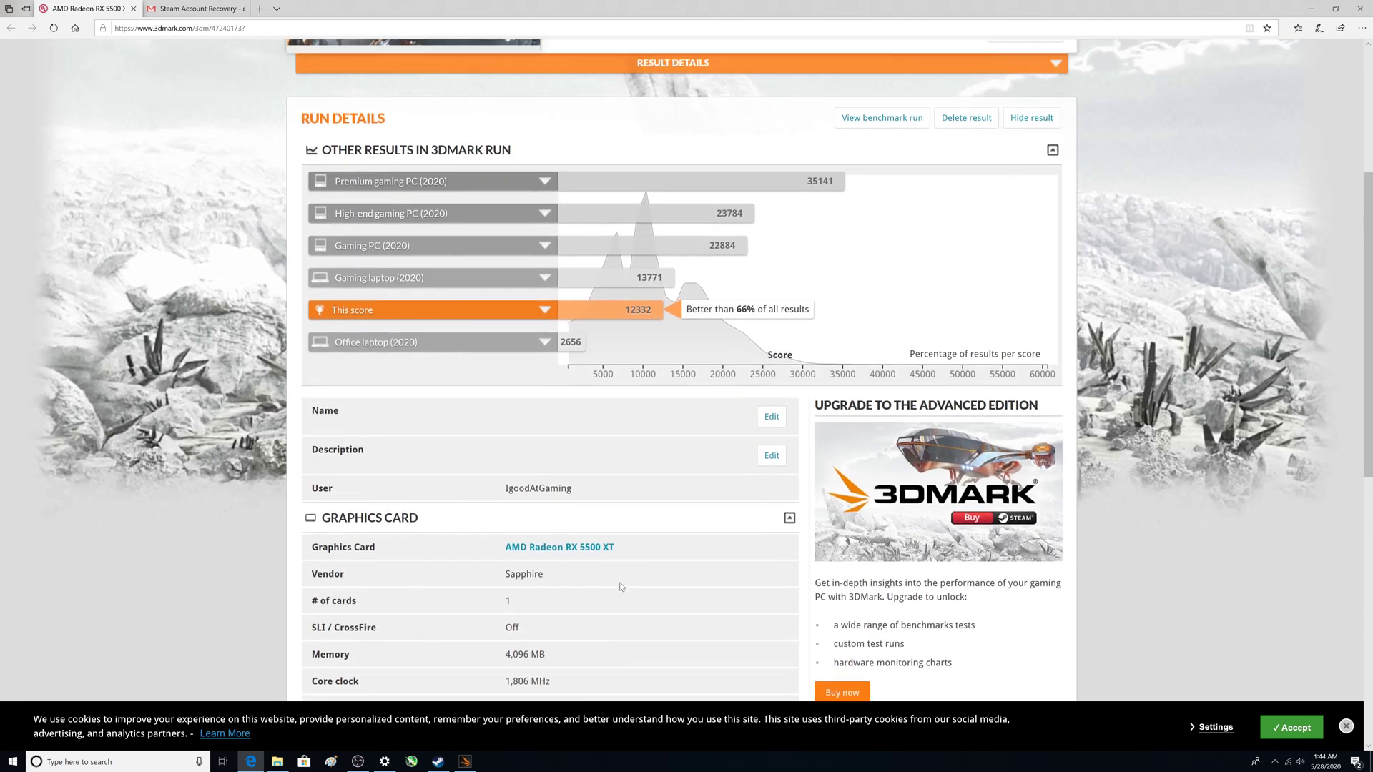